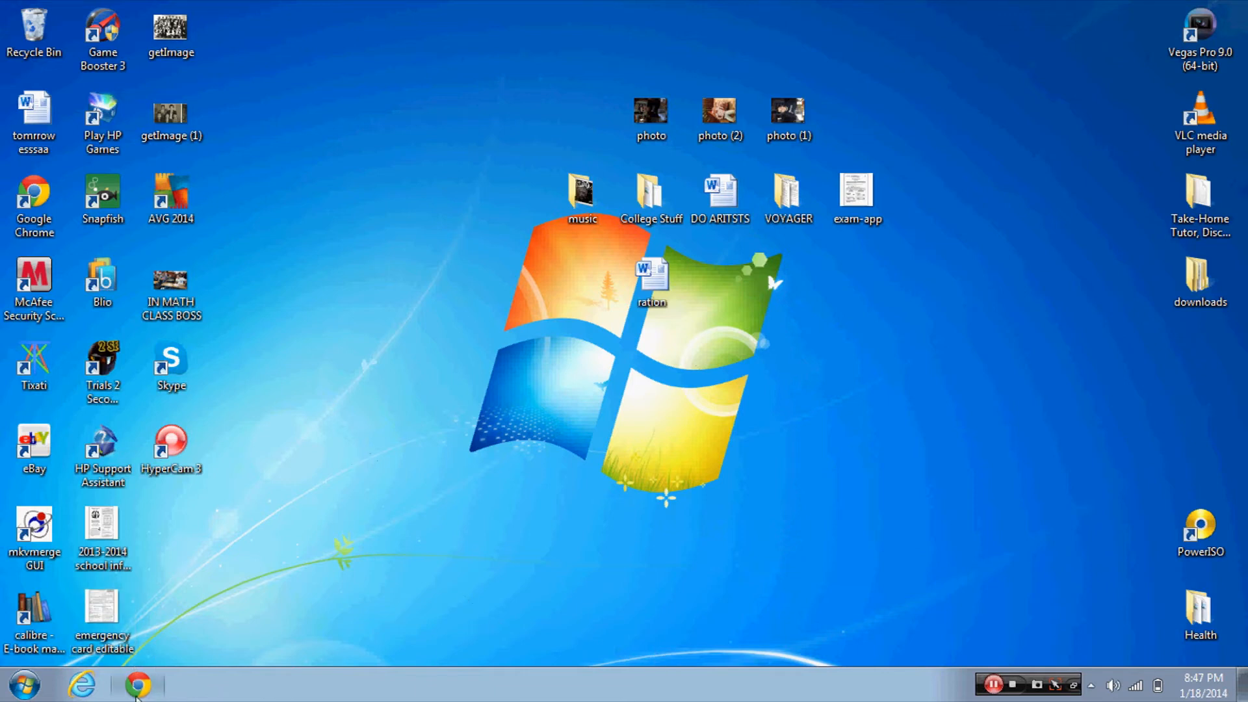
- Launch Google Chrome from the taskbar and expand the hidden notification-area icons
click(137, 685)
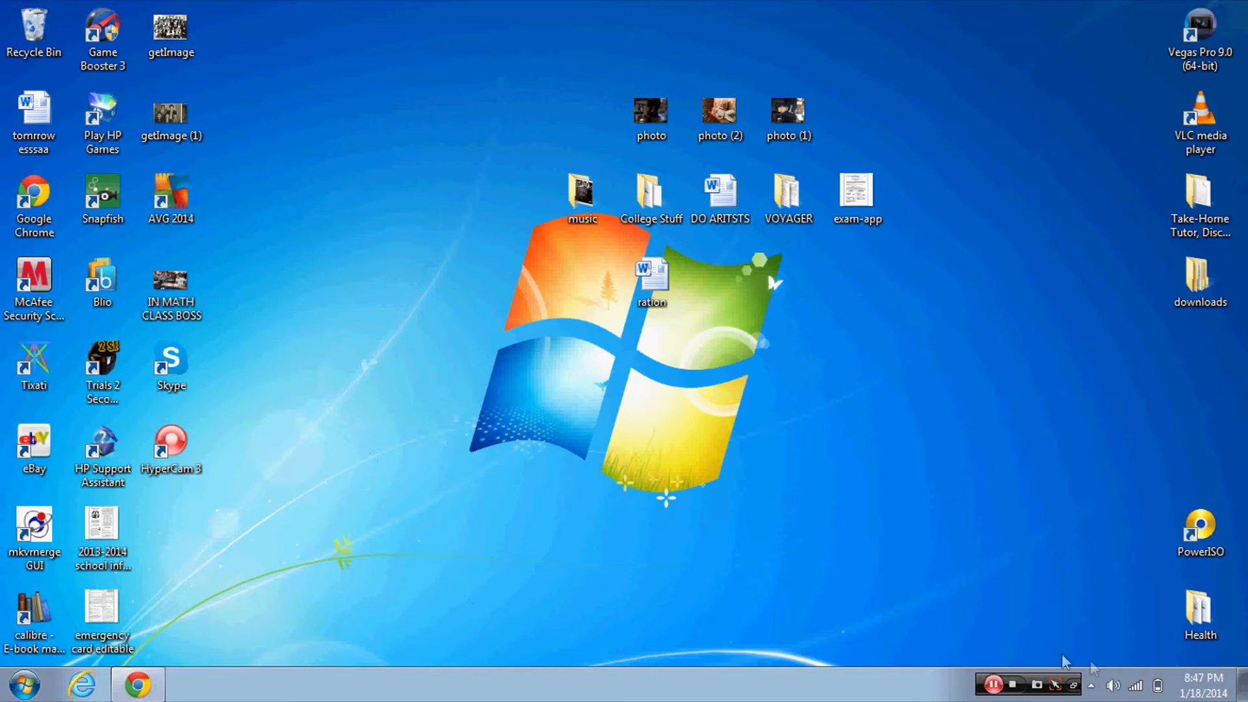
click(1094, 685)
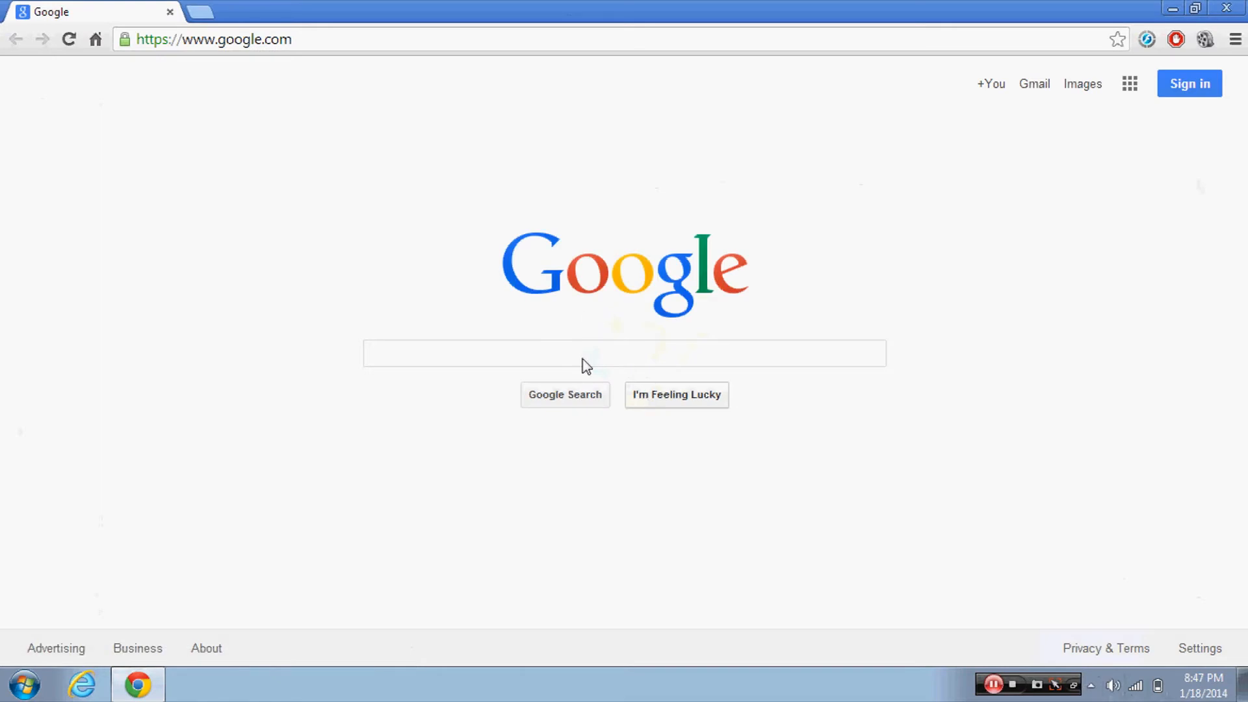
- Search Google for 'malwarebytes anti malware' and go to the CNET Download.com result
click(569, 354)
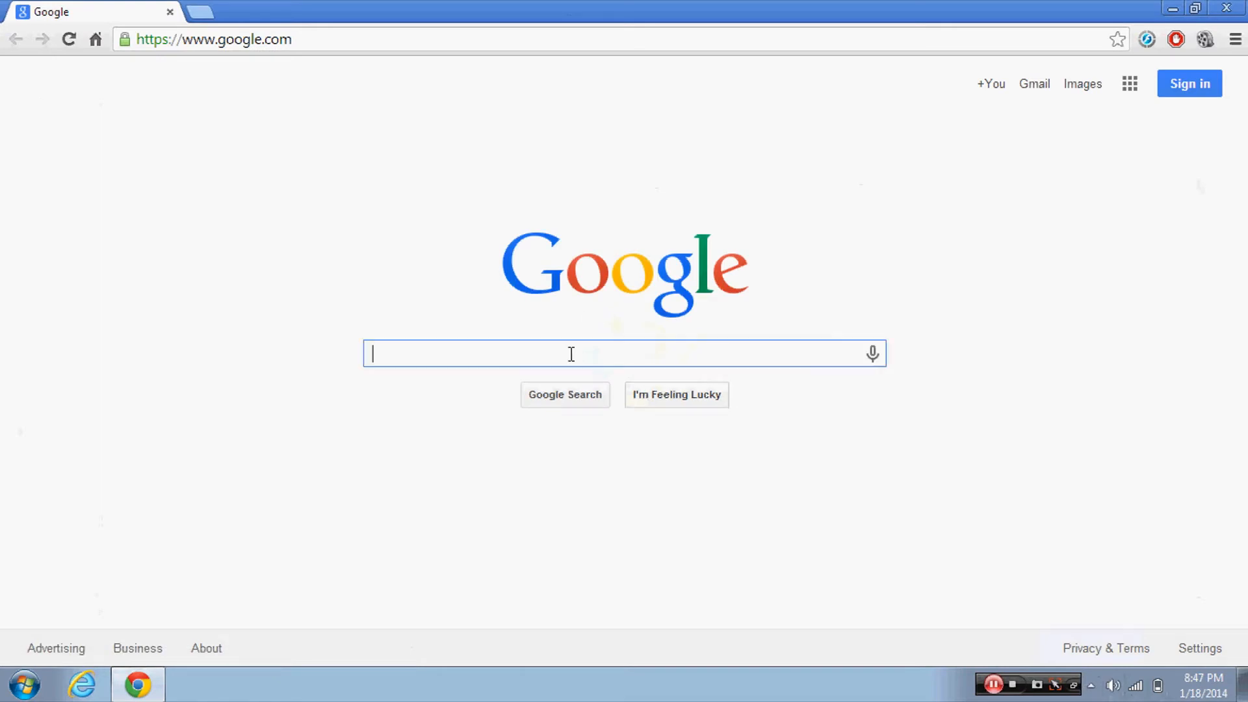
text(mal)
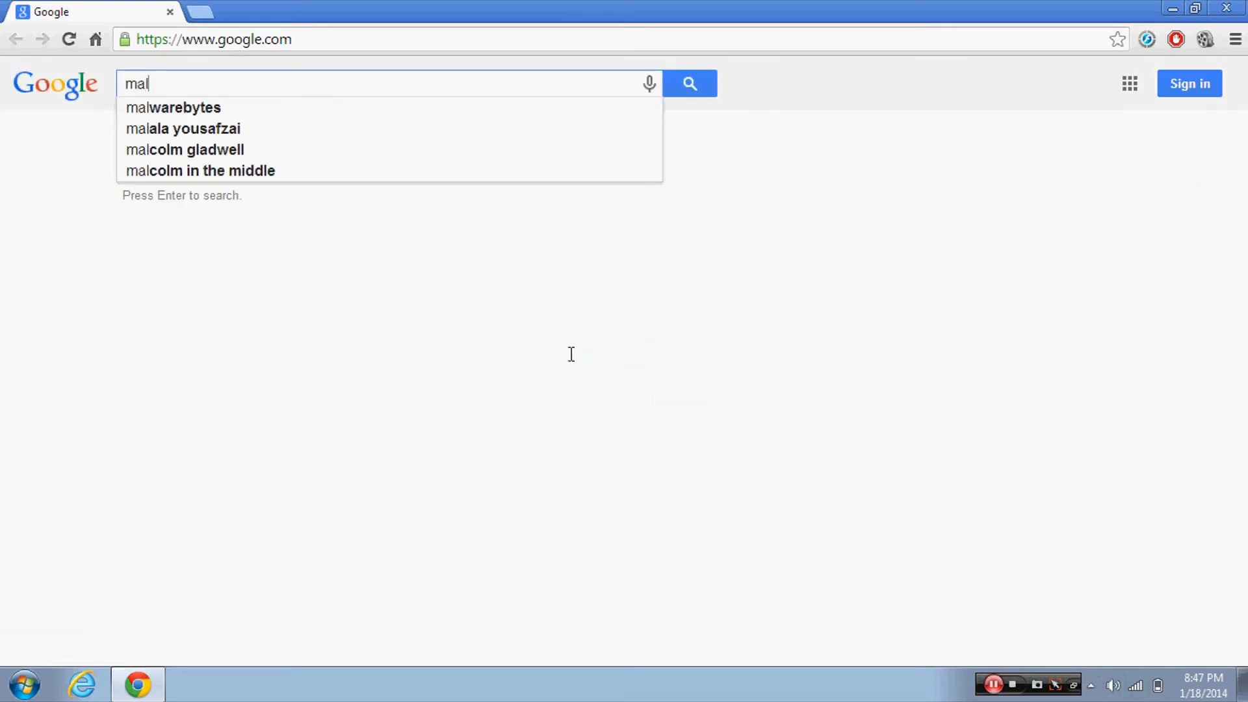
click(173, 108)
text(an)
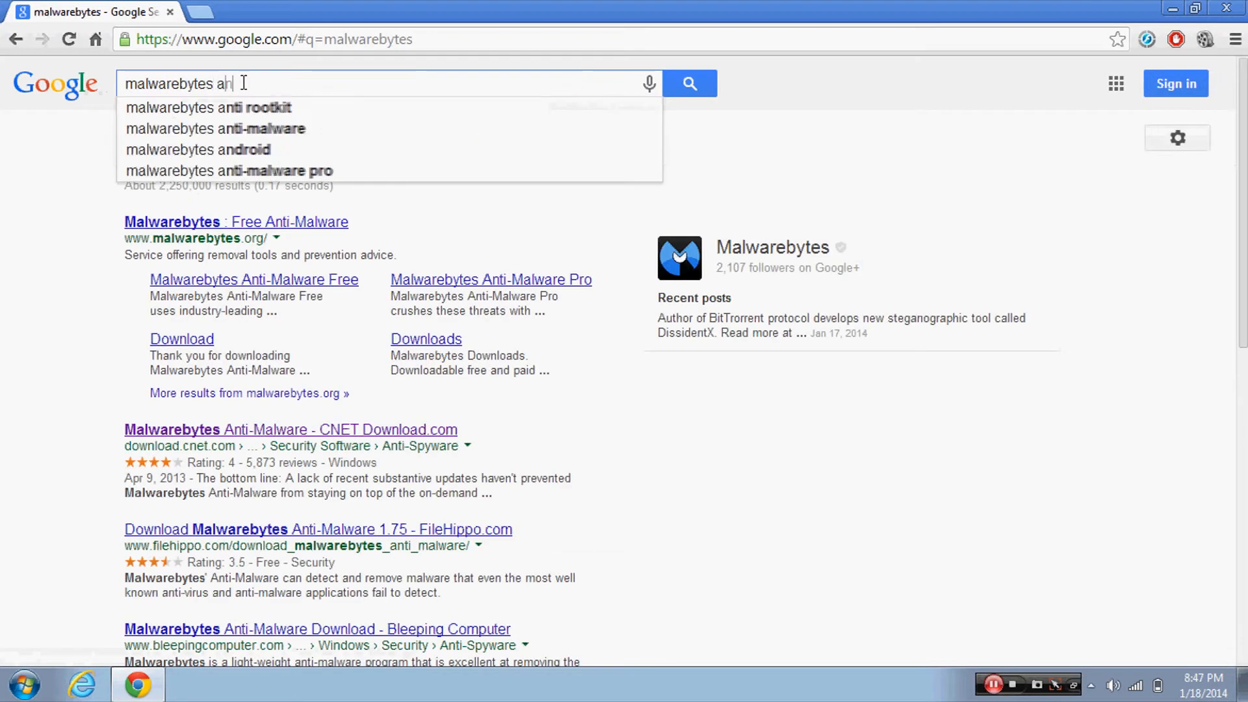
text(ti ma)
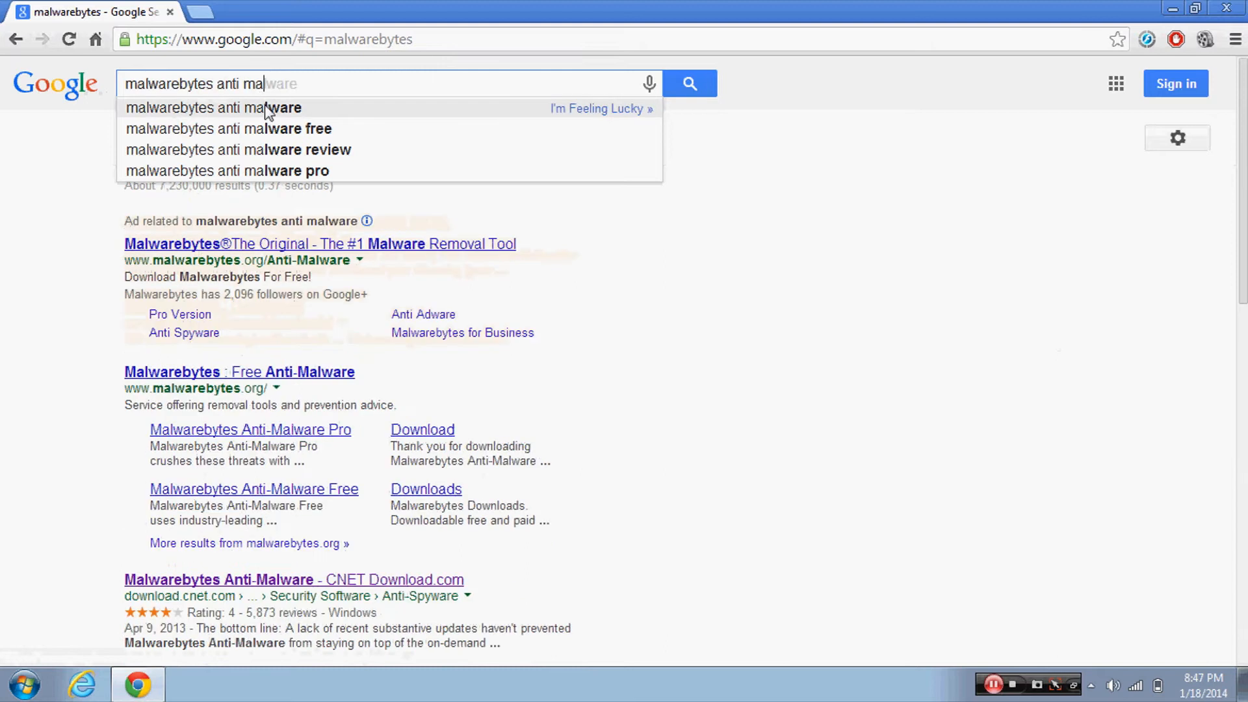
click(268, 109)
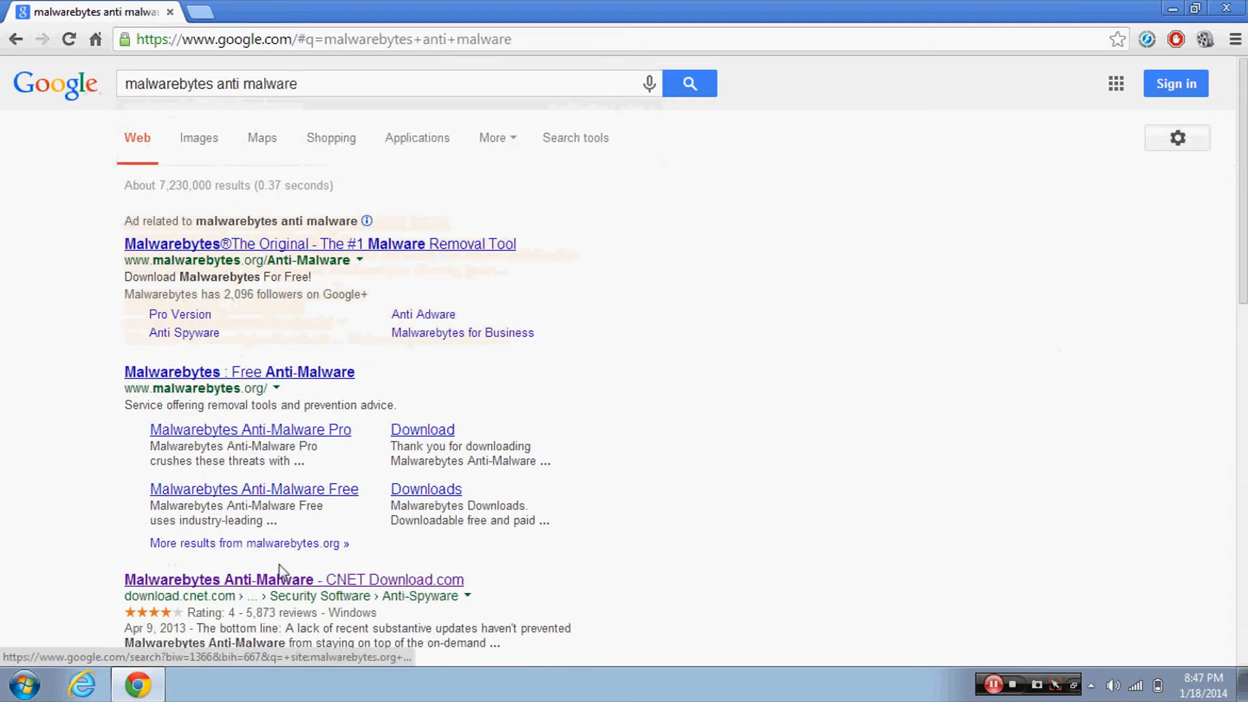
click(289, 579)
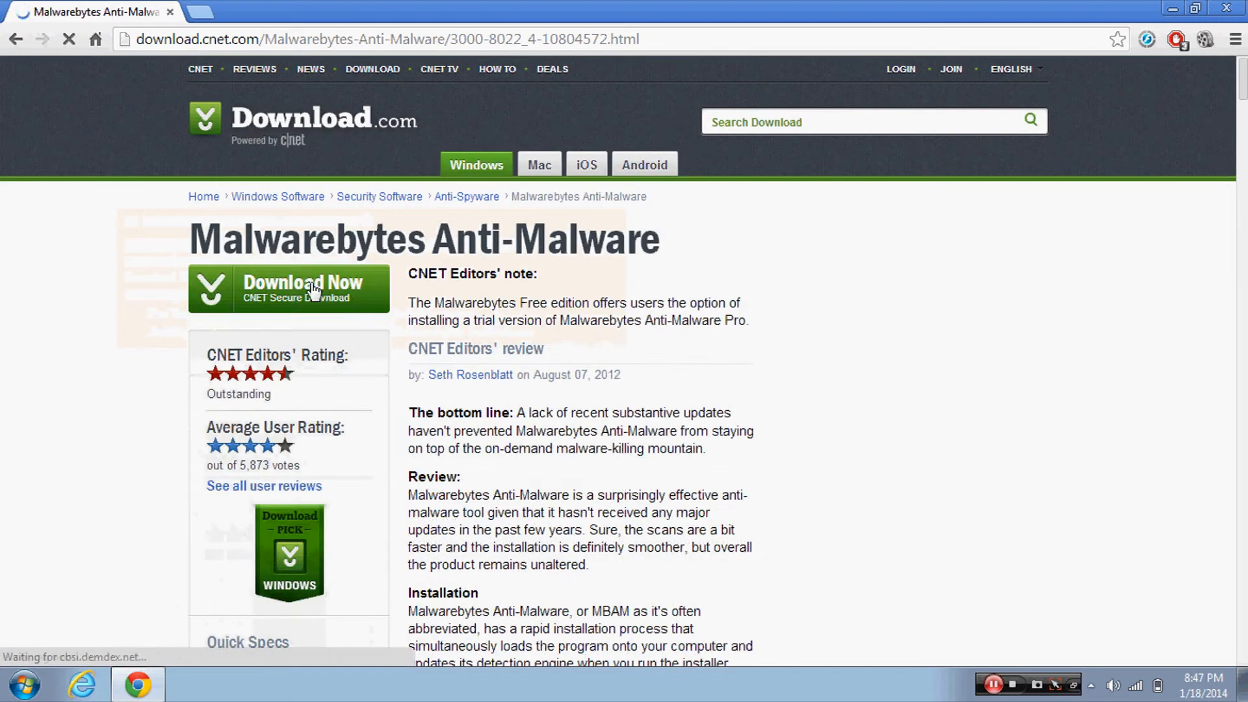
- Download the Malwarebytes installer mbam-setup-1.75.0 from Download.com and run it
click(312, 287)
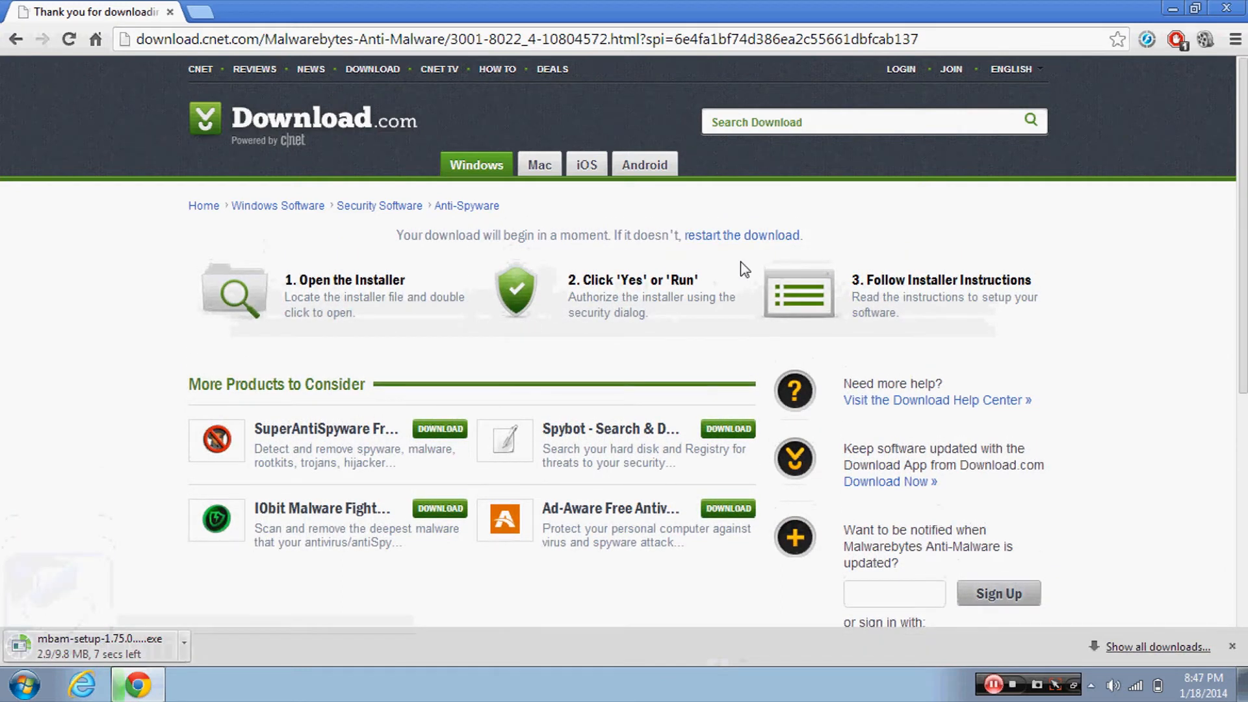
click(75, 648)
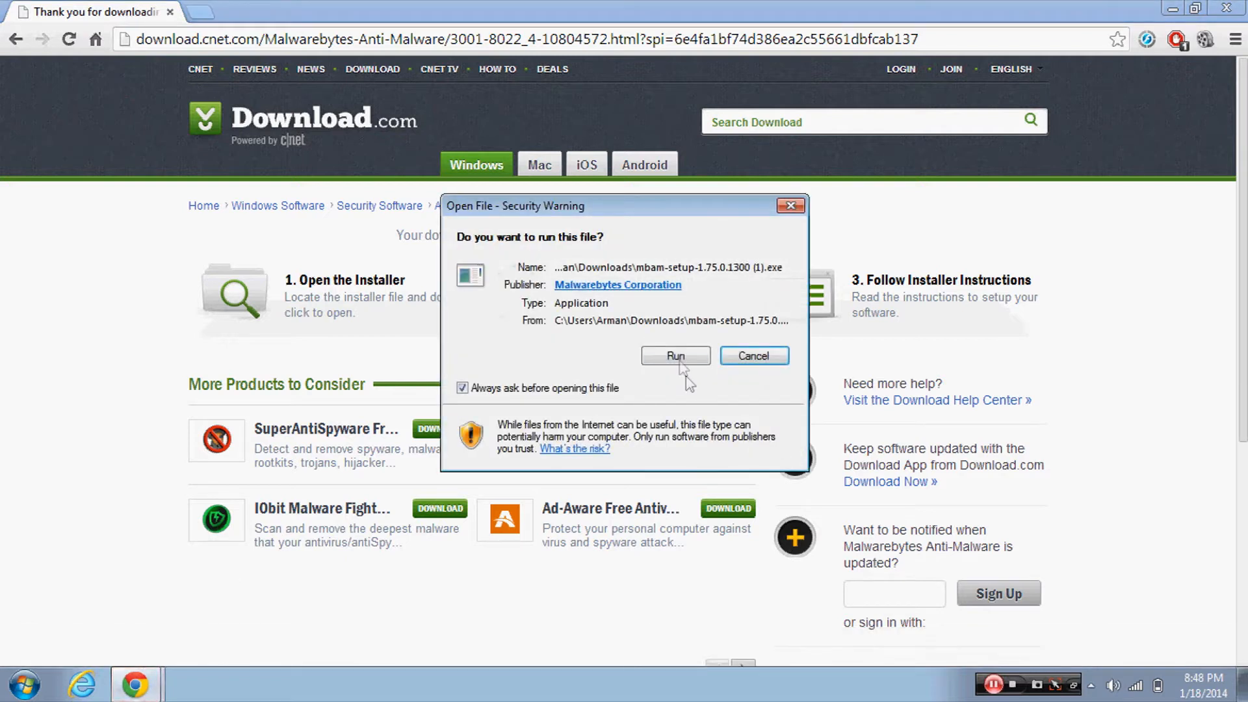
- Install Malwarebytes in English, accepting the license, default Start Menu folder and desktop icon, then finish and launch
click(681, 361)
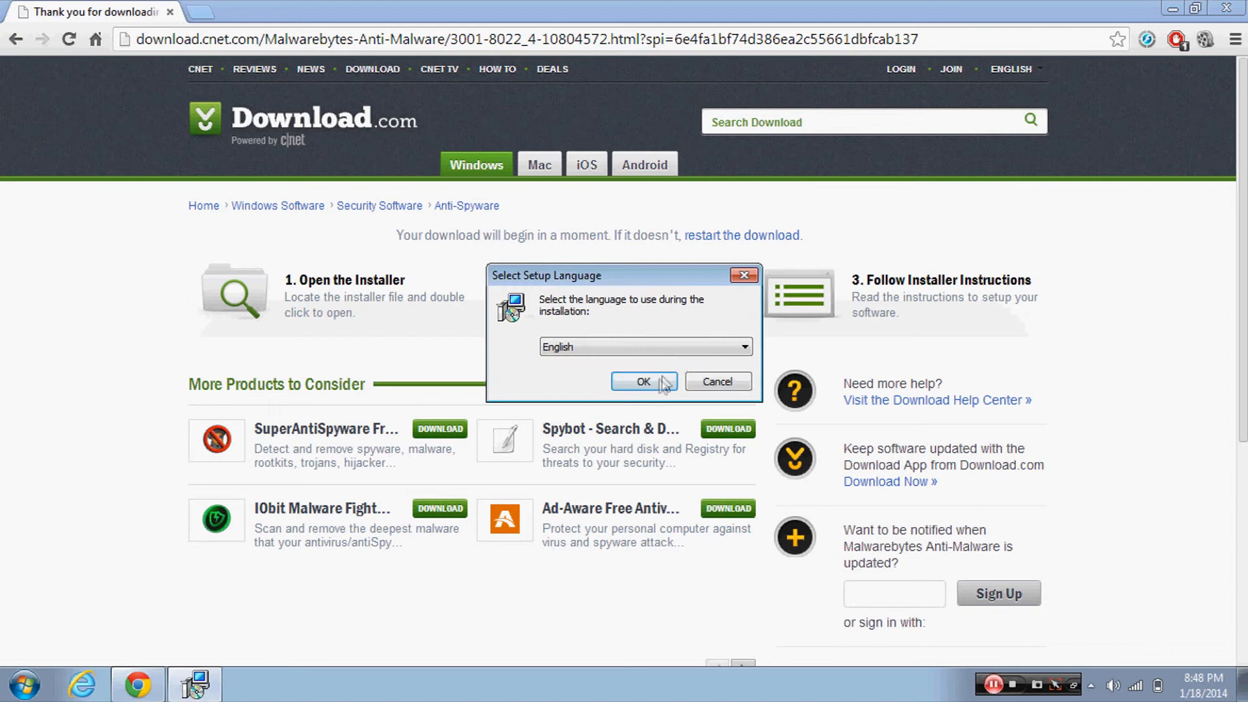
click(644, 382)
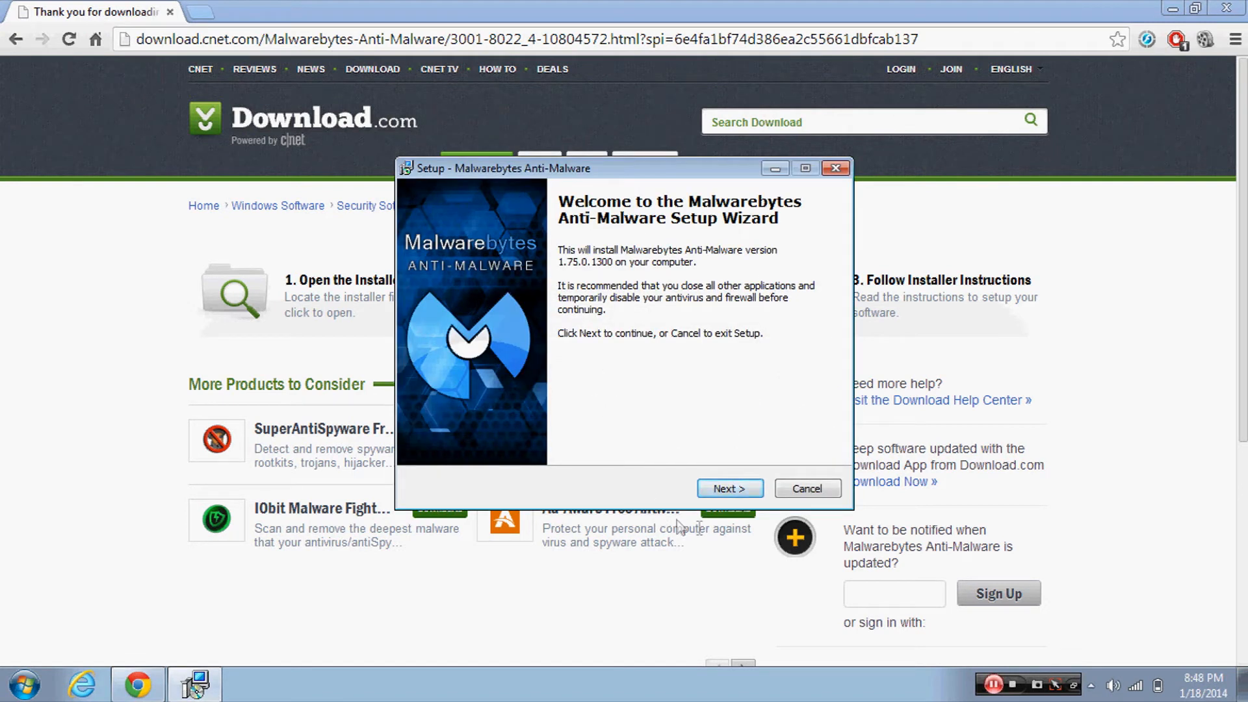
click(724, 491)
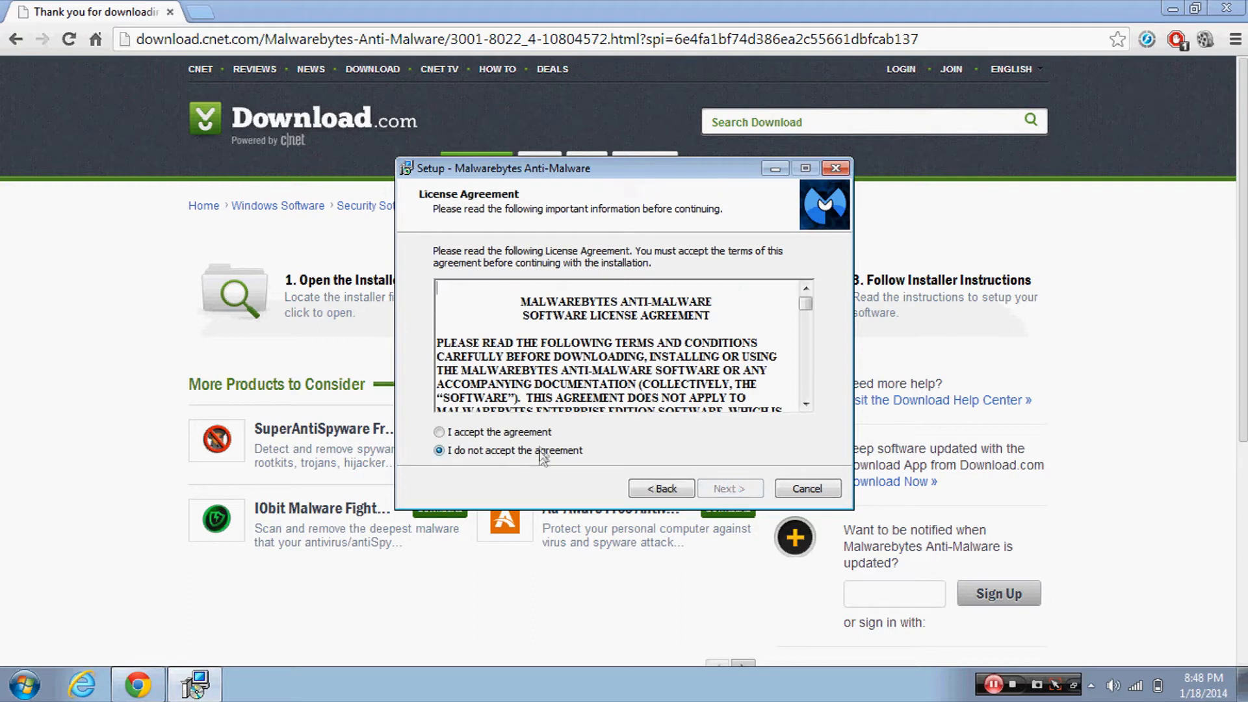
click(439, 432)
click(721, 490)
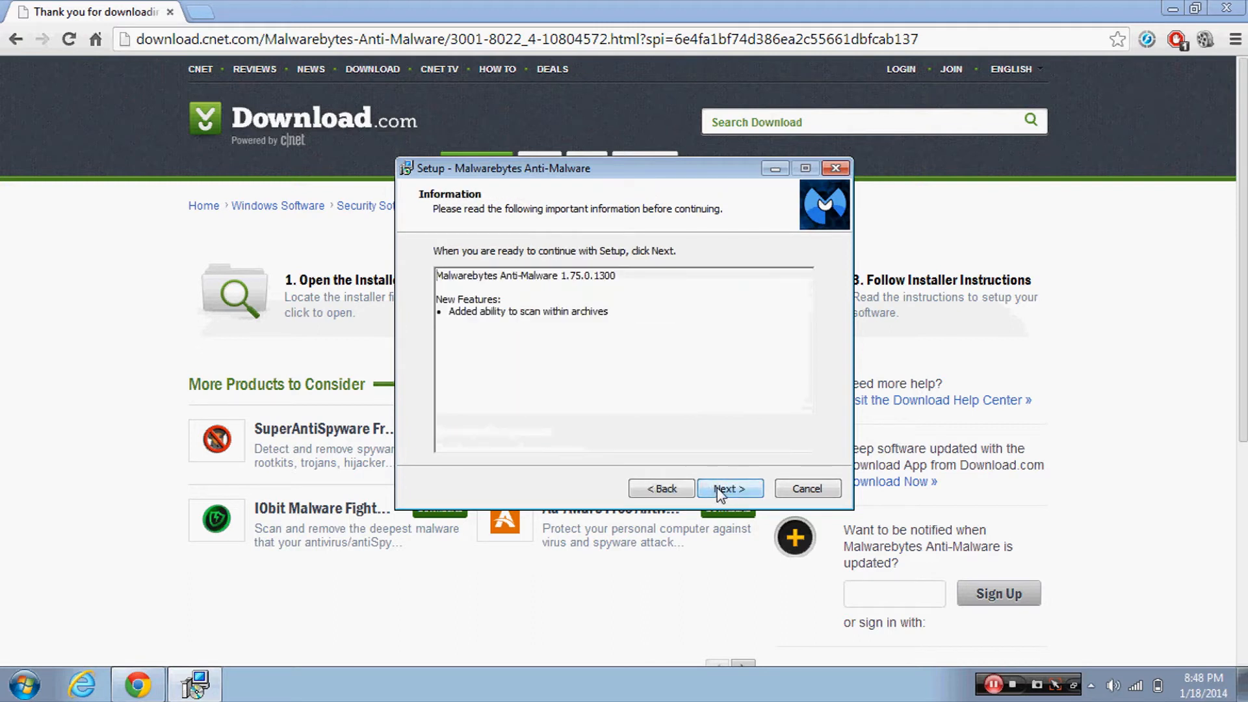
click(722, 489)
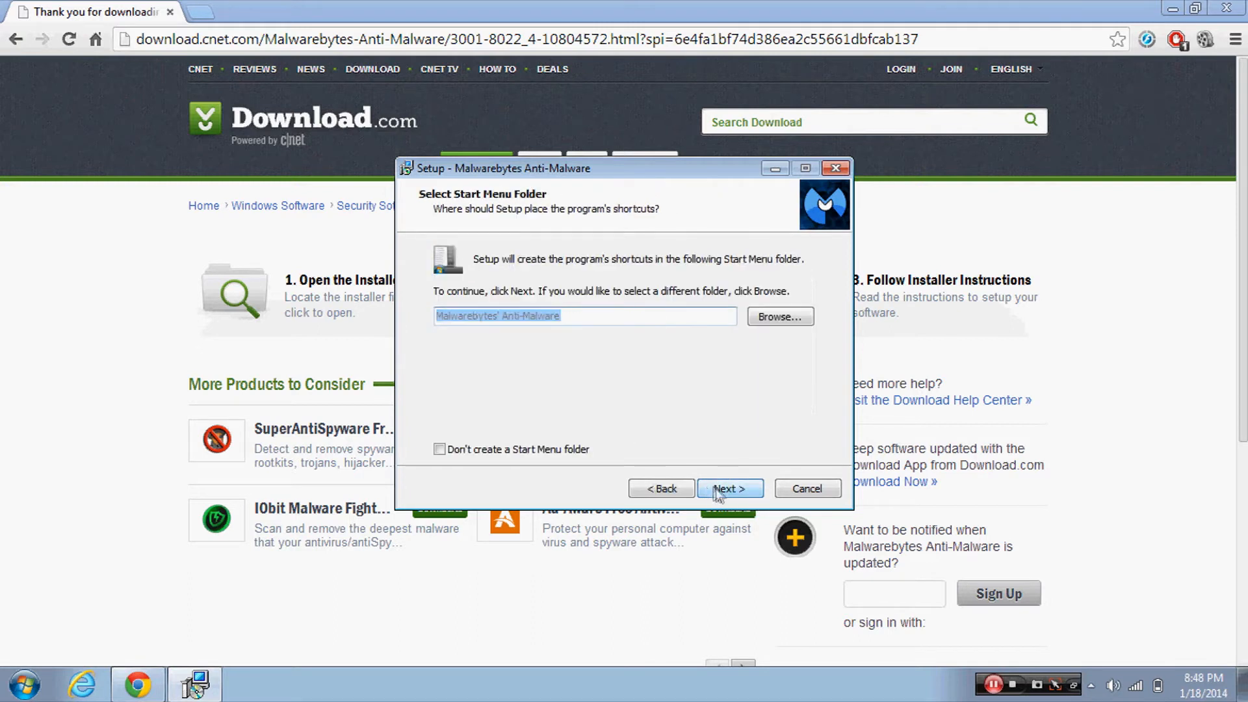
click(721, 489)
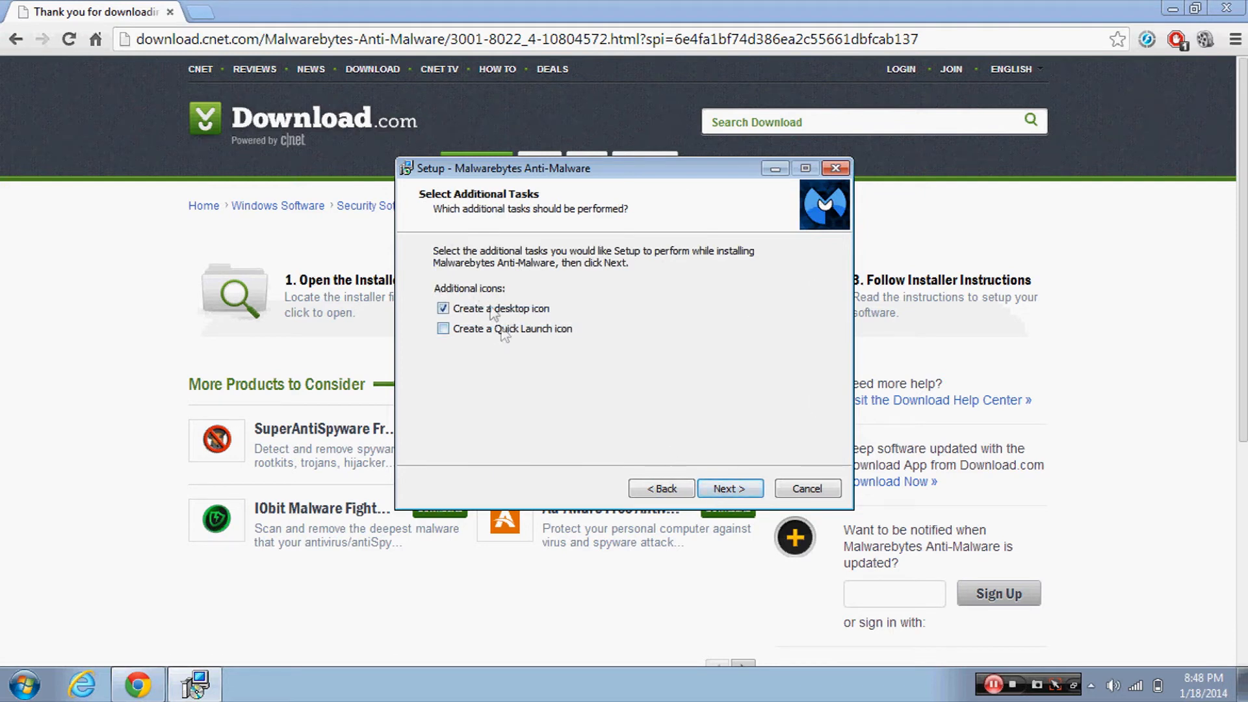
click(729, 488)
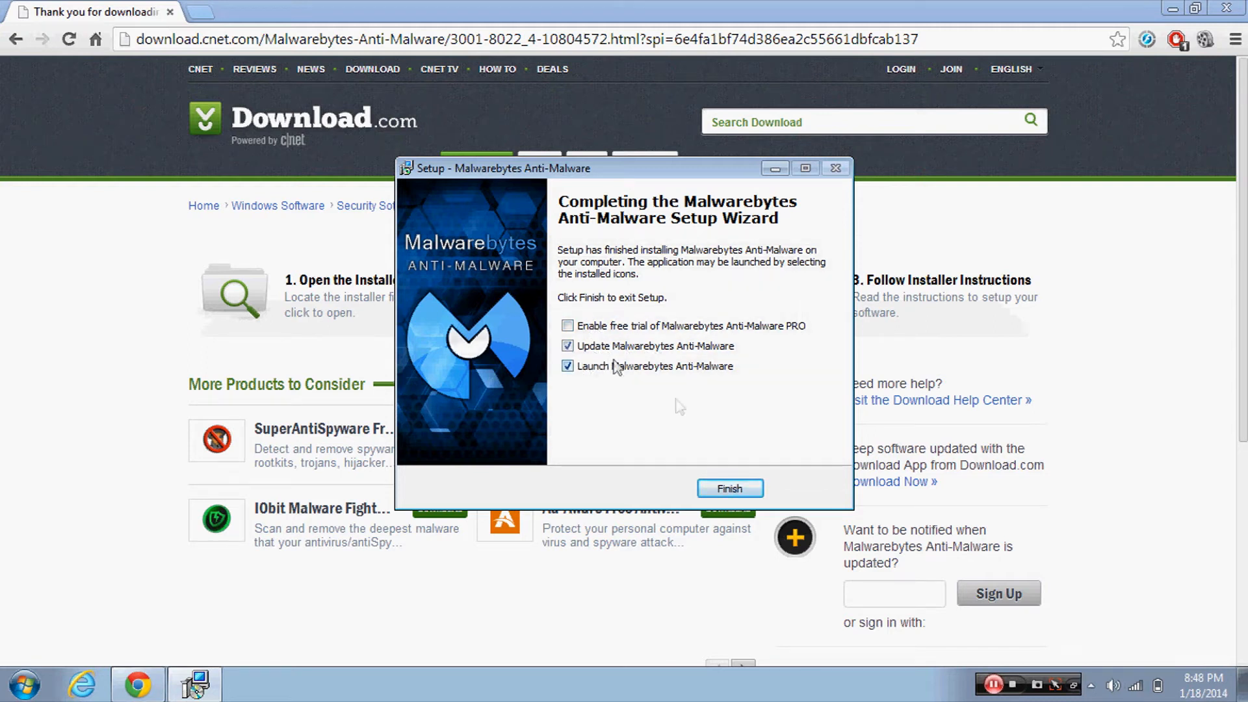
click(730, 487)
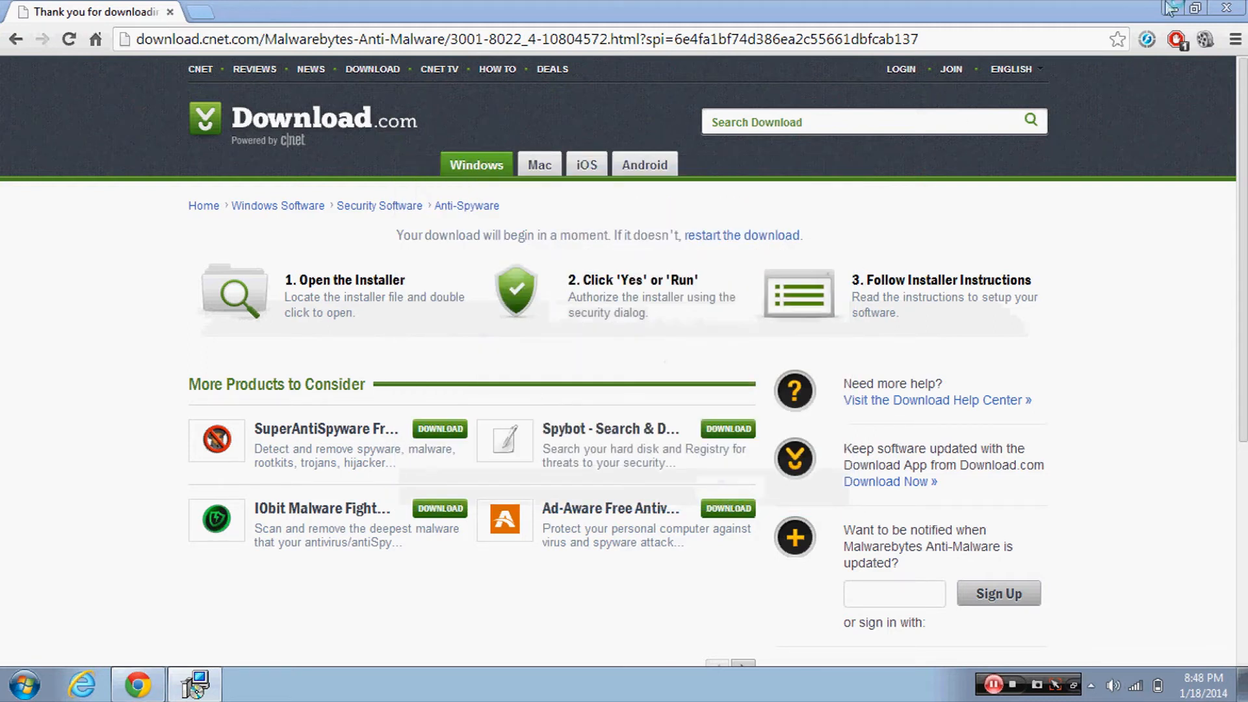
- Close Chrome and let Malwarebytes update its database to v2014.01.19.02, acknowledging success
click(1227, 9)
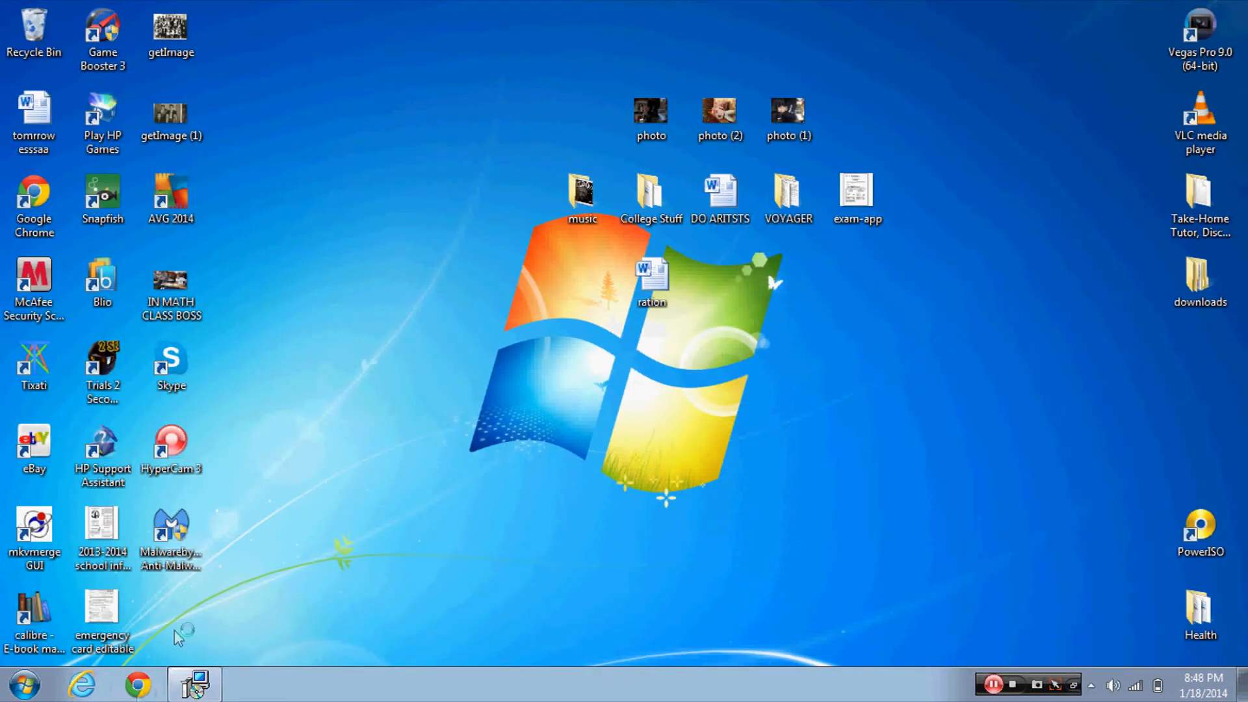
click(201, 685)
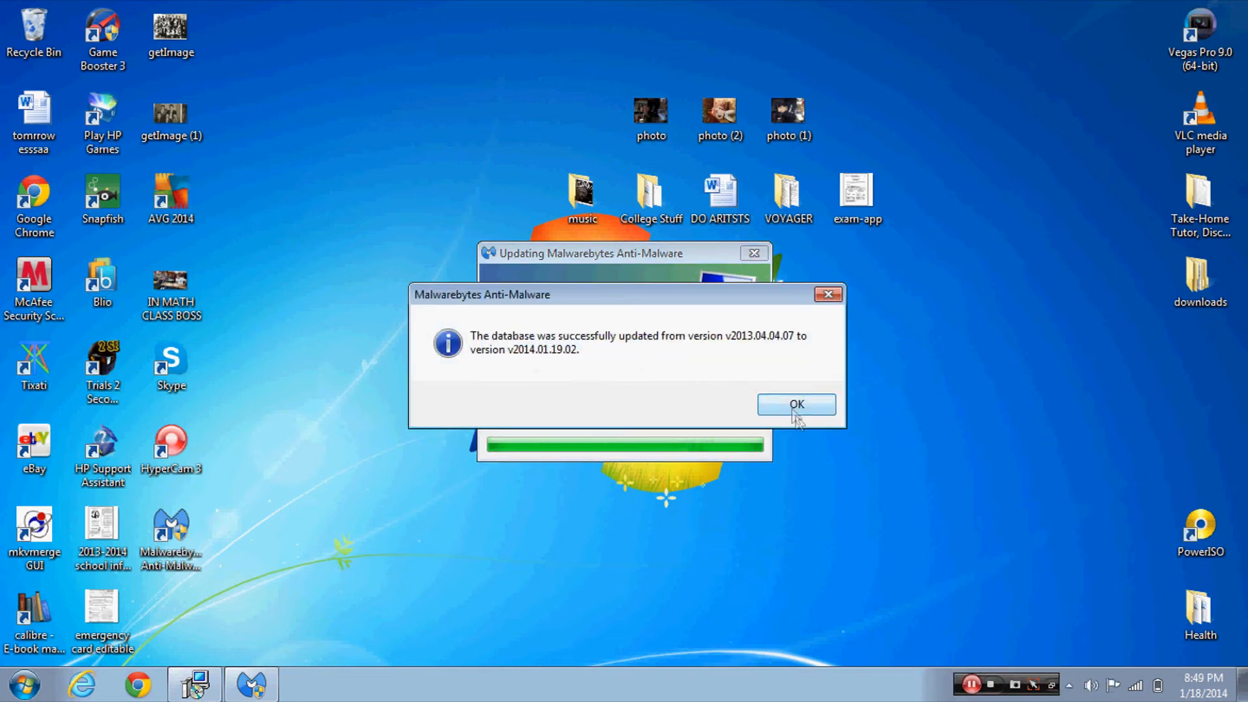
click(797, 405)
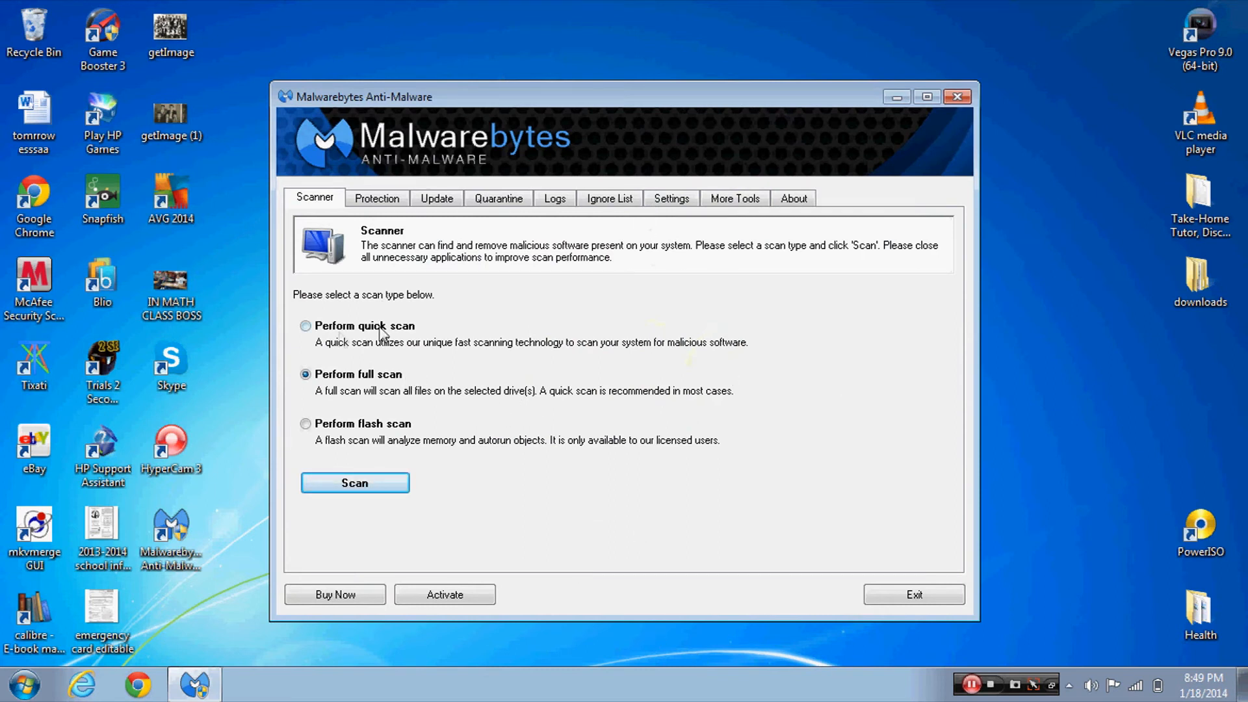
- Choose 'Perform full scan' and start scanning drives C:, D: and Q:
click(305, 374)
click(354, 483)
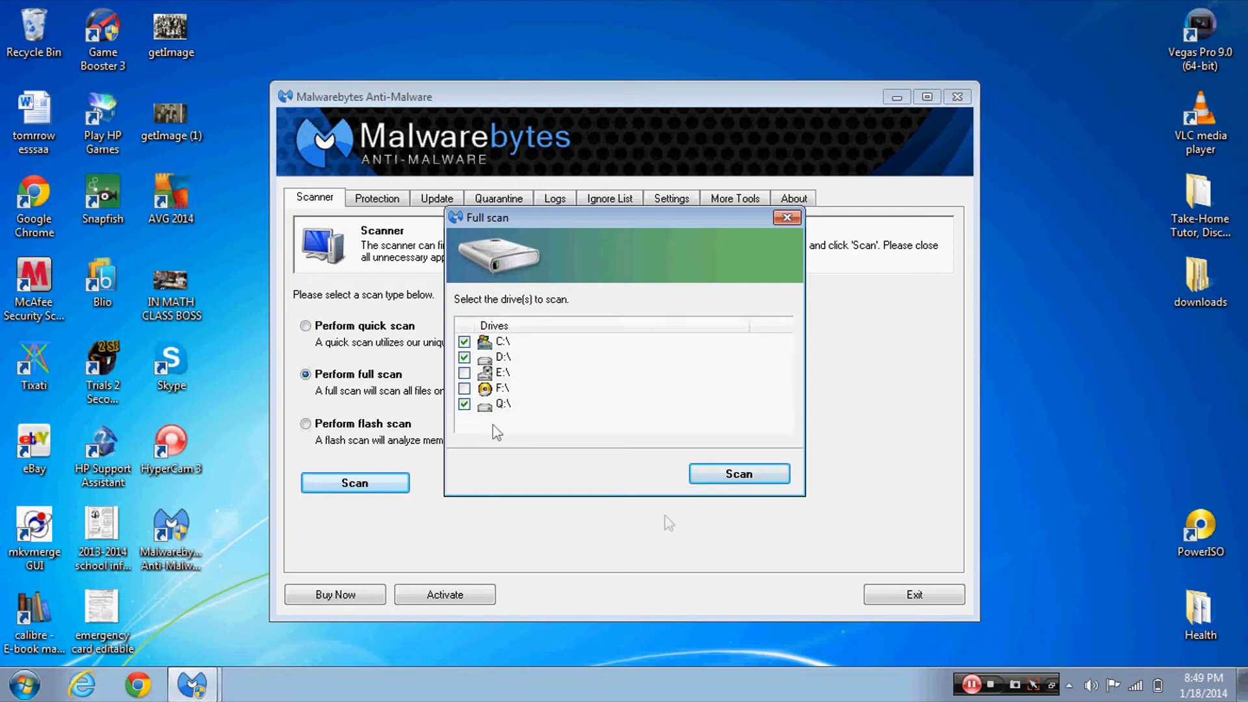
click(738, 479)
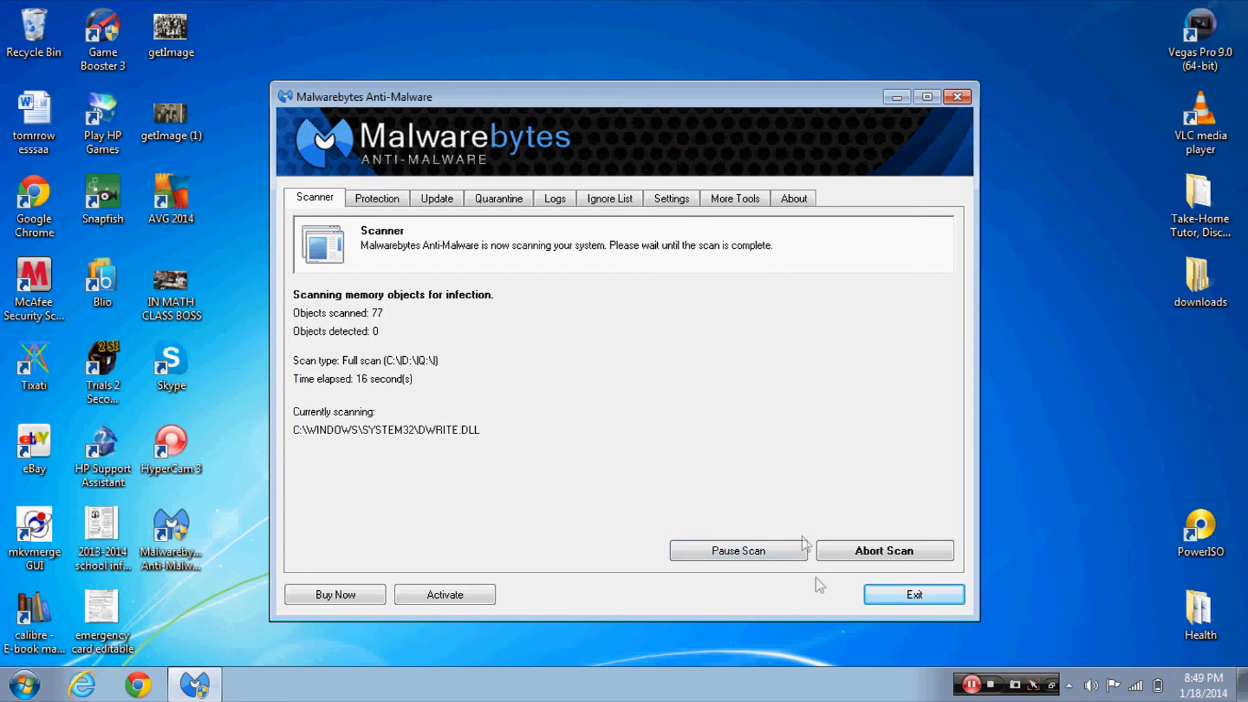
- Abort the running scan, acknowledge the no-threats aborted message, and close the Notepad log
click(882, 558)
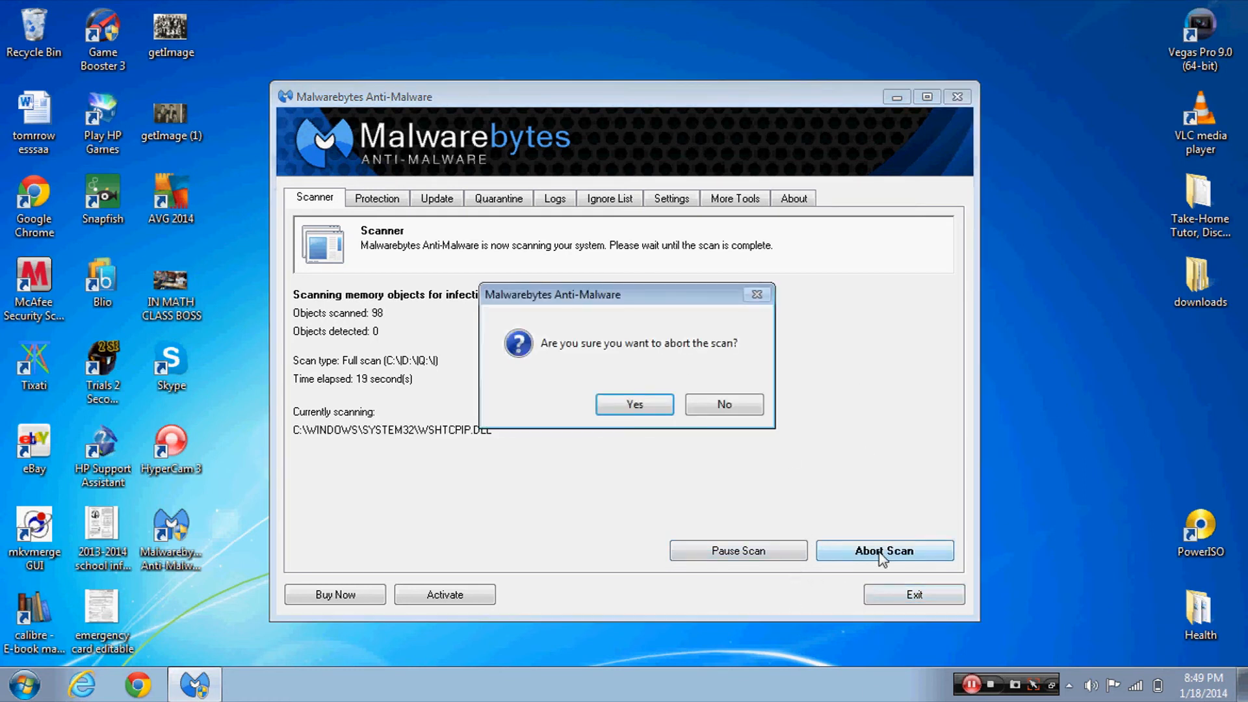
click(664, 412)
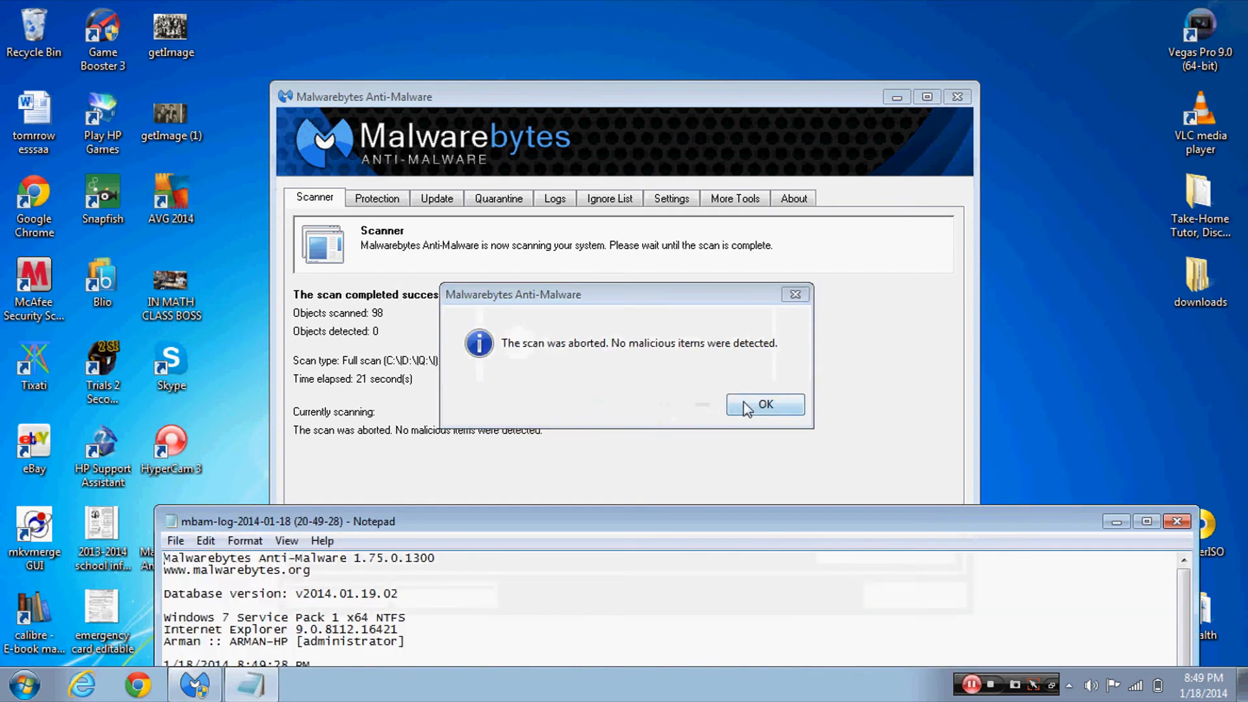
click(765, 404)
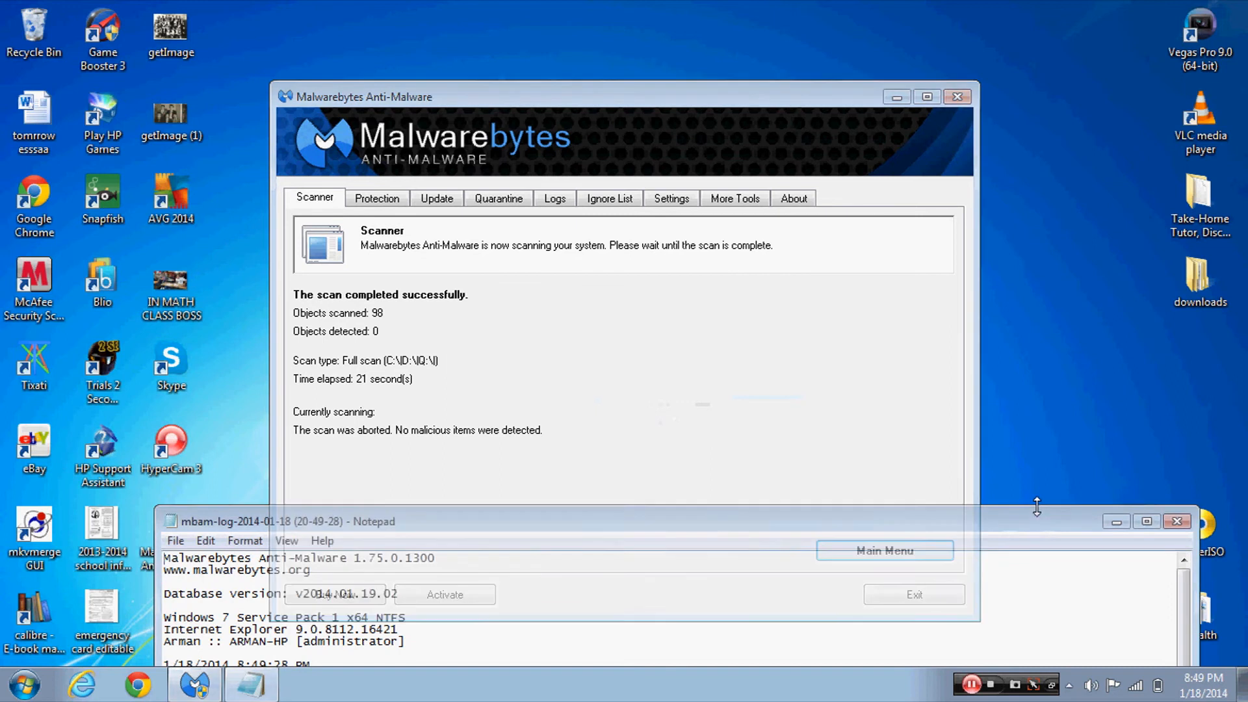
click(1177, 521)
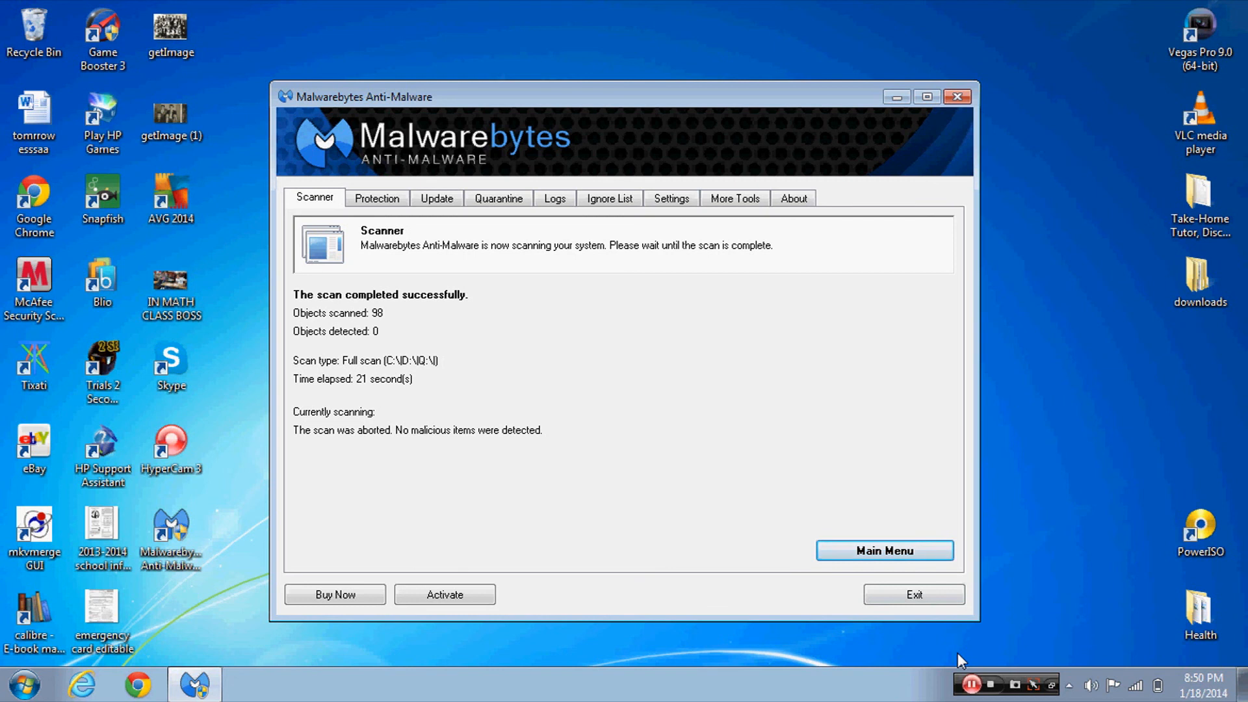
click(1071, 685)
click(1072, 686)
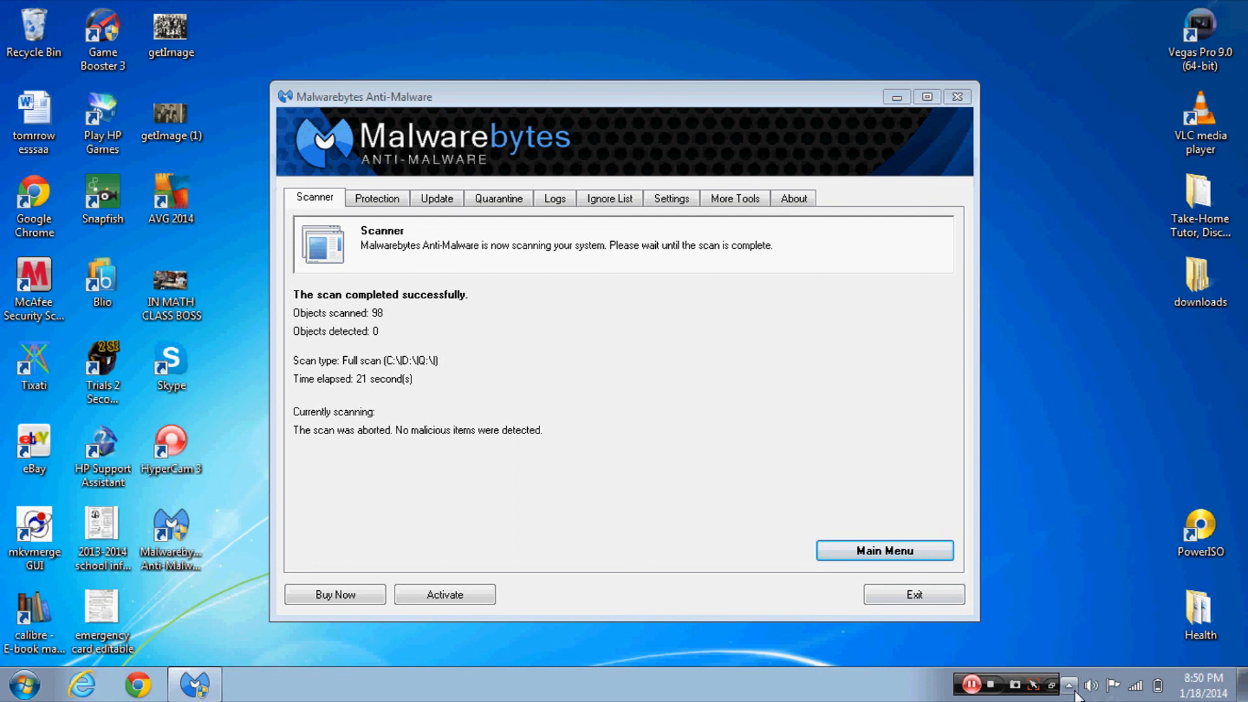